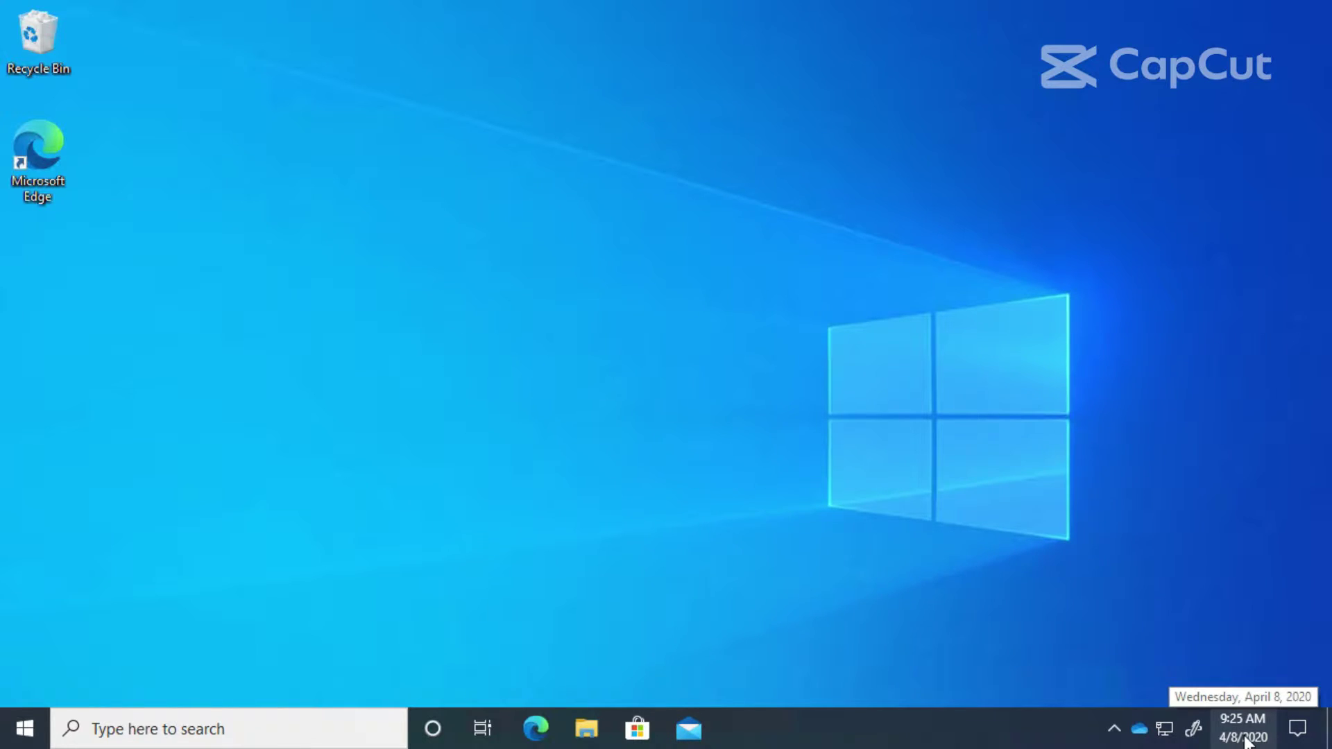
# Step: Peek at the hidden notification-area icons, then open the Action Center
pyautogui.click(1114, 730)
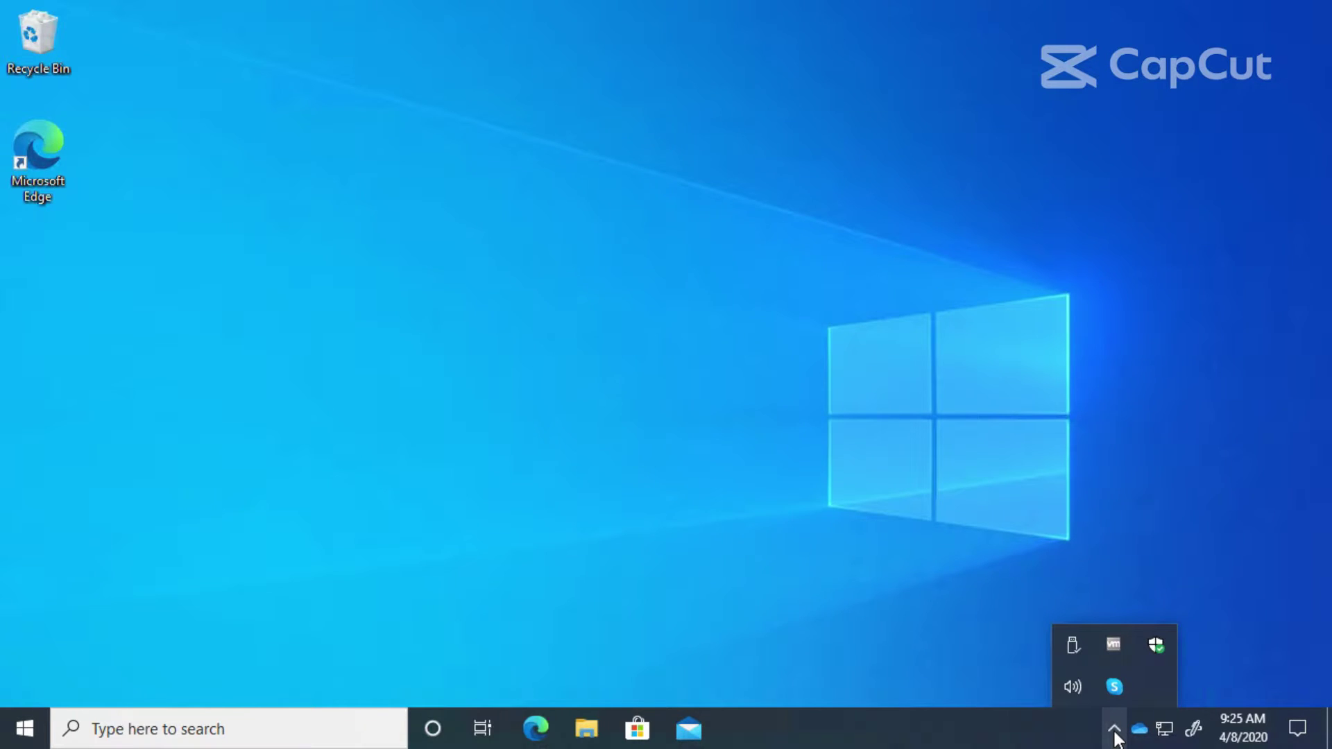
pyautogui.click(1078, 731)
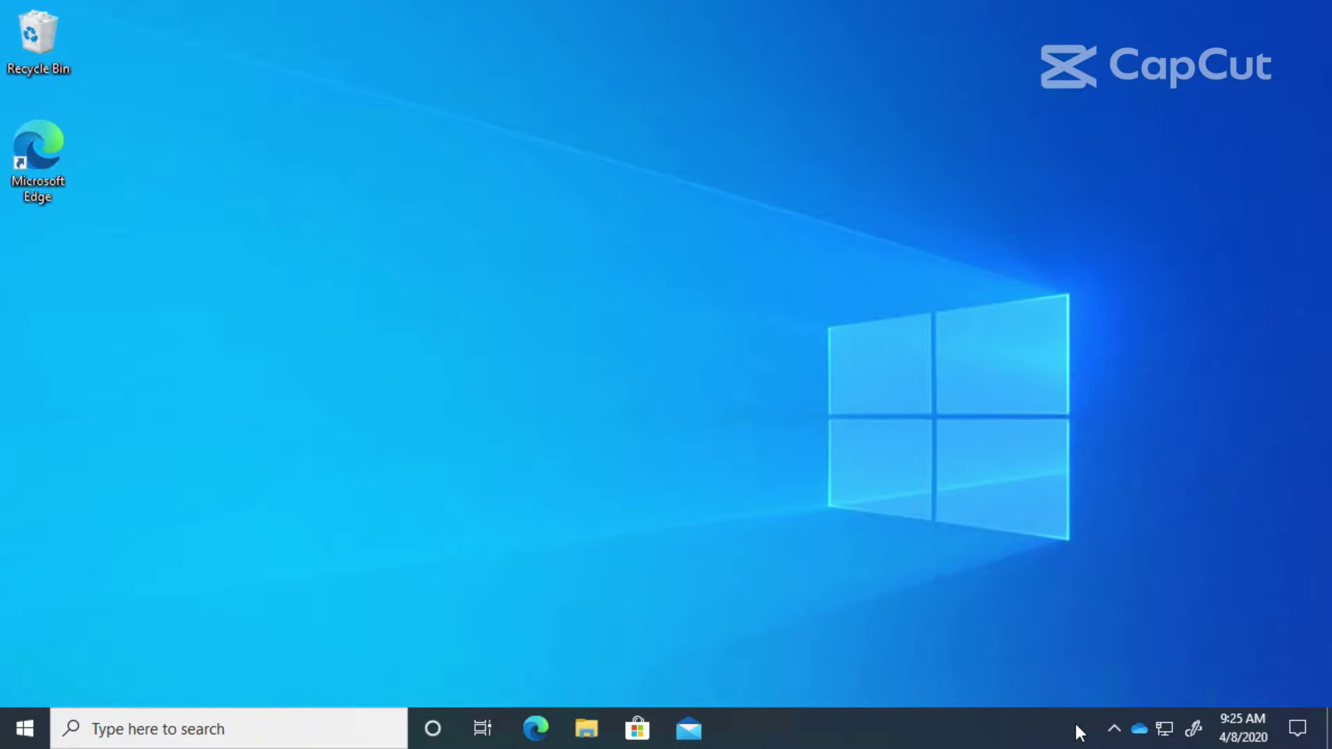
pyautogui.click(1297, 731)
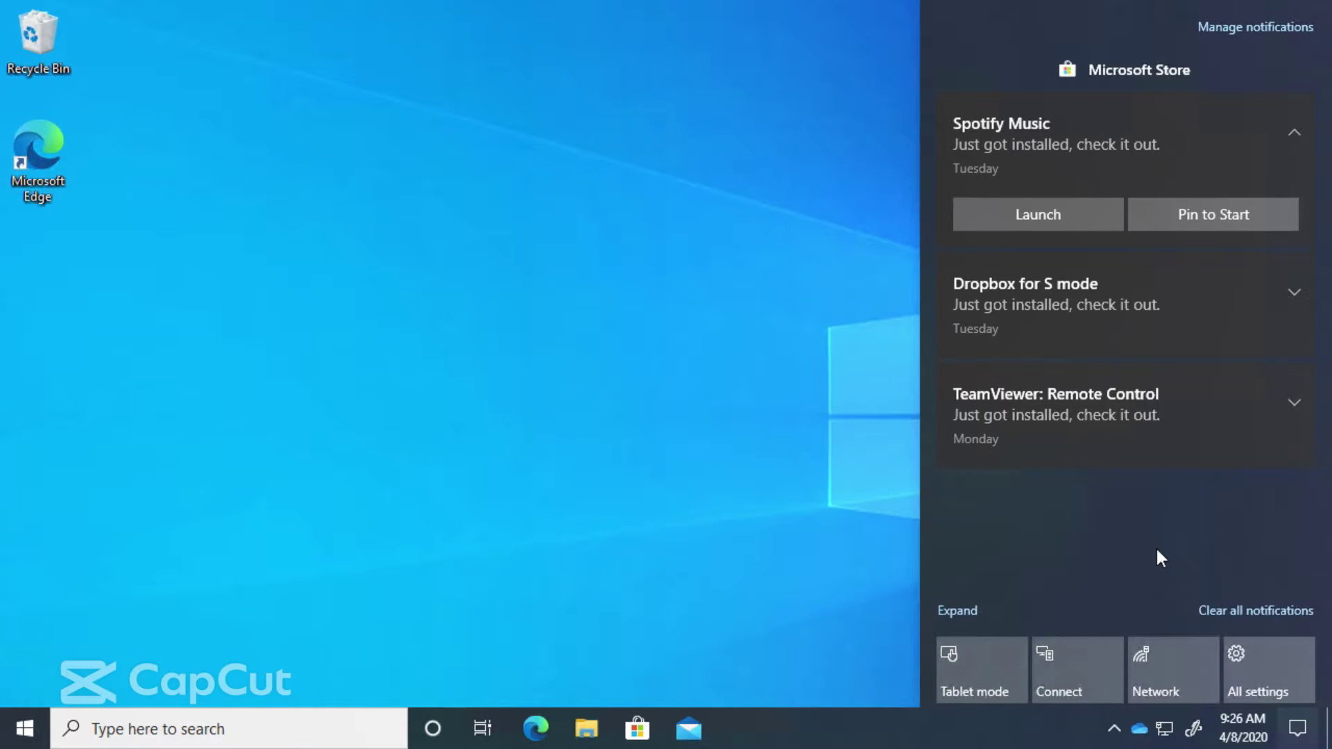
# Step: Collapse and re-expand the Spotify Music notification, then dismiss it, keeping Dropbox and TeamViewer alerts
pyautogui.moveTo(1282, 153)
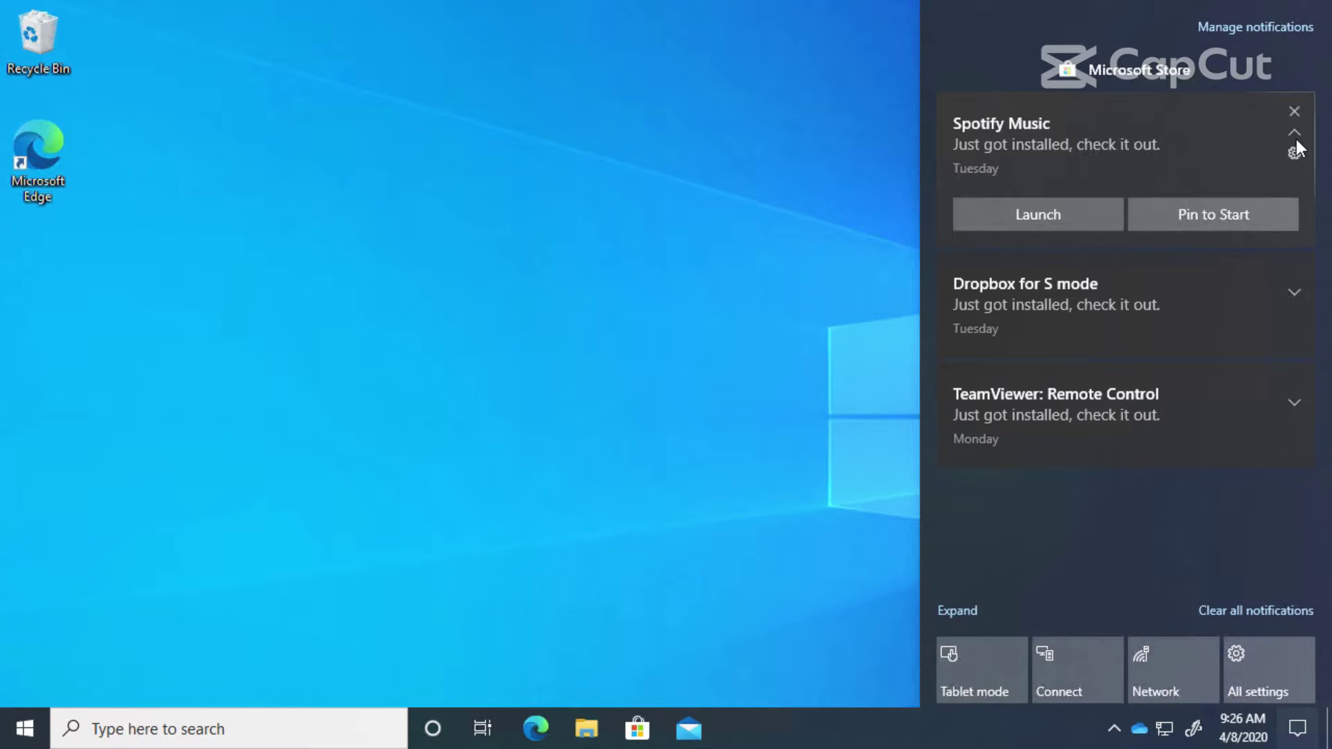
pyautogui.click(1294, 135)
pyautogui.click(1293, 132)
pyautogui.click(1294, 112)
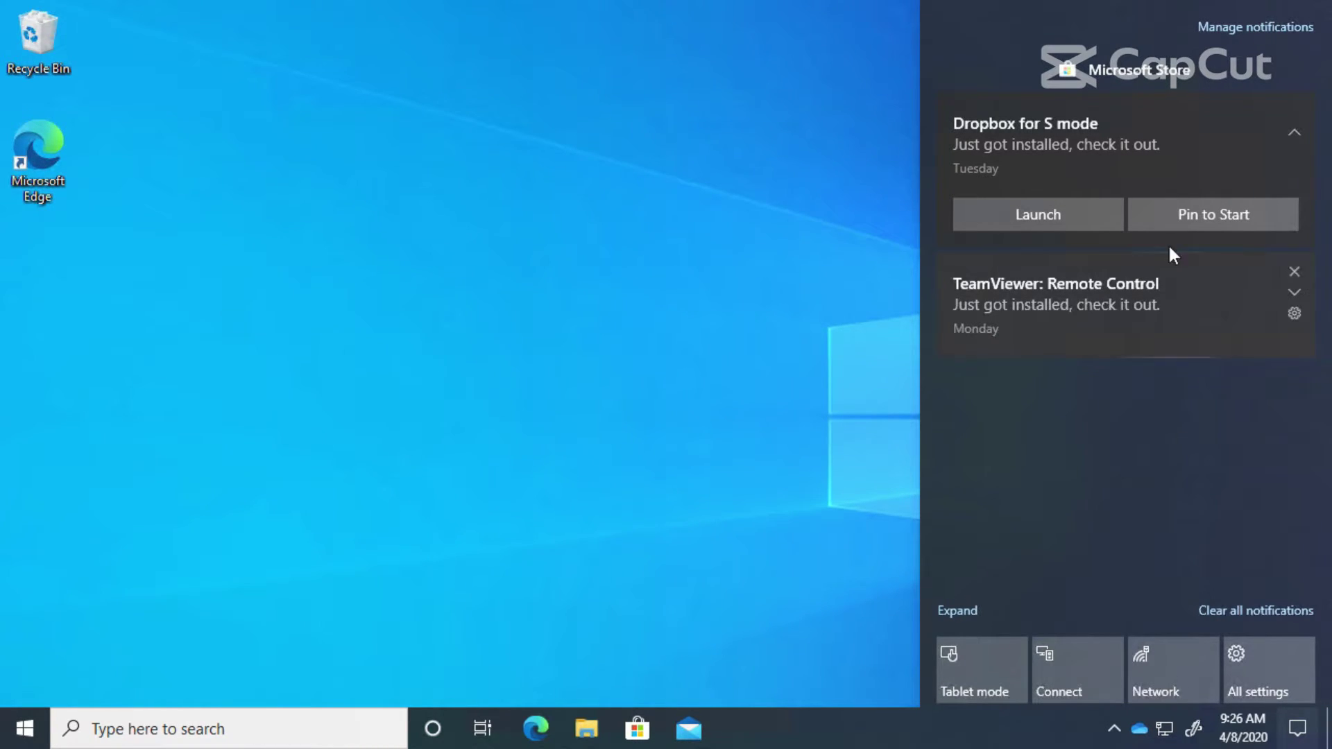
# Step: Open Manage notifications and look over the Notifications & actions page, with app notifications On
pyautogui.click(1263, 34)
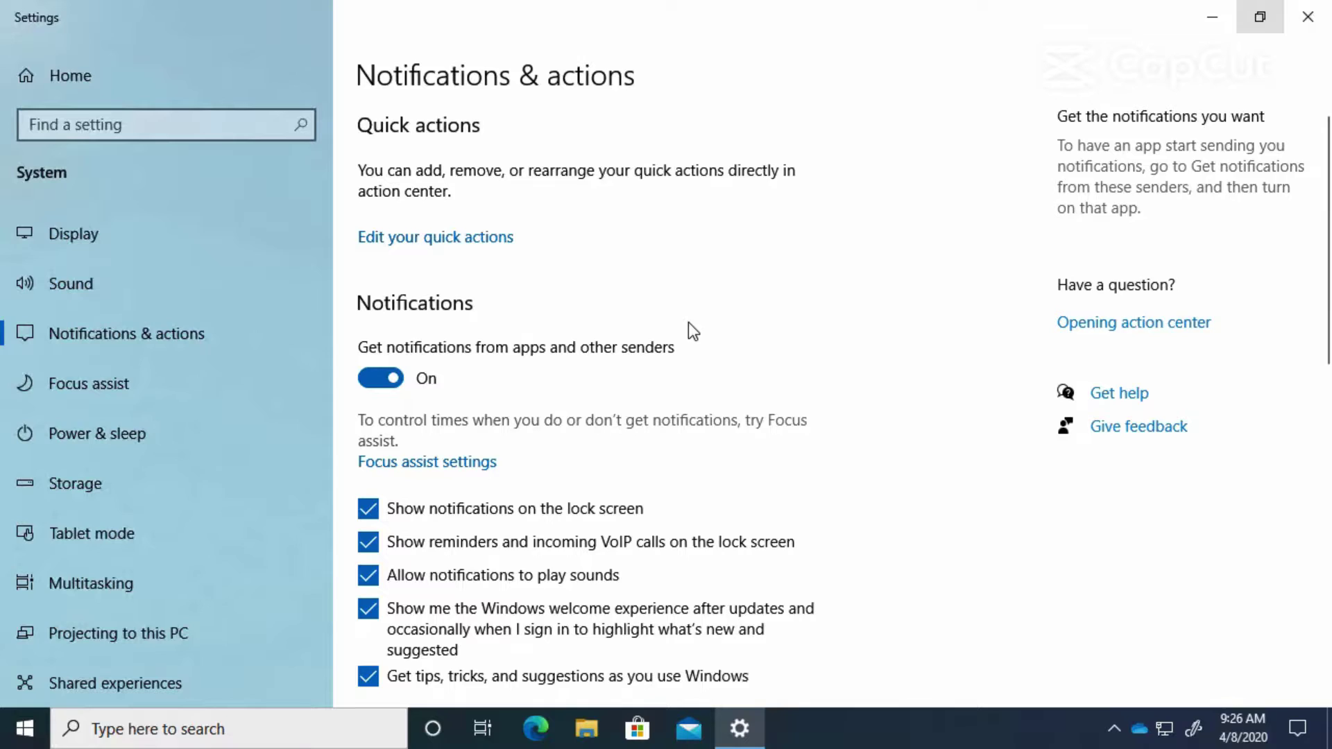
pyautogui.scroll(-3, 688, 321)
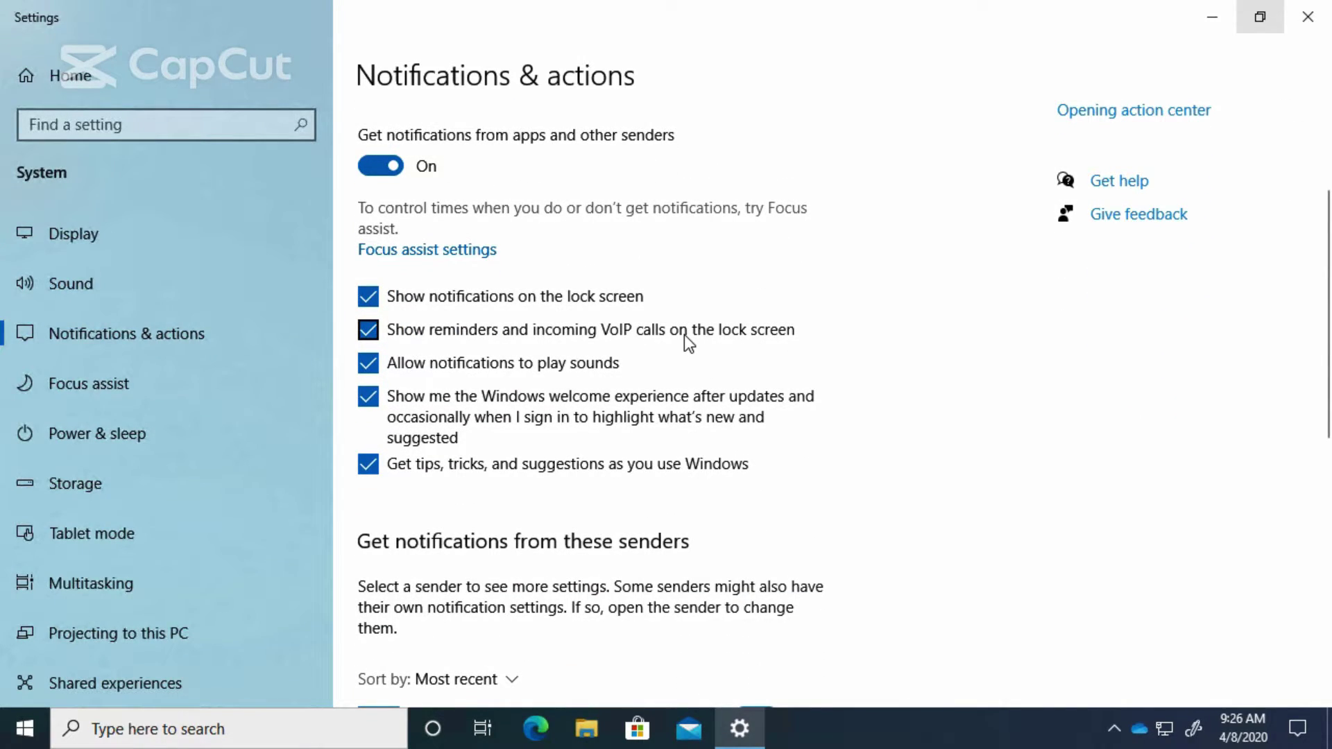
pyautogui.scroll(-3, 676, 338)
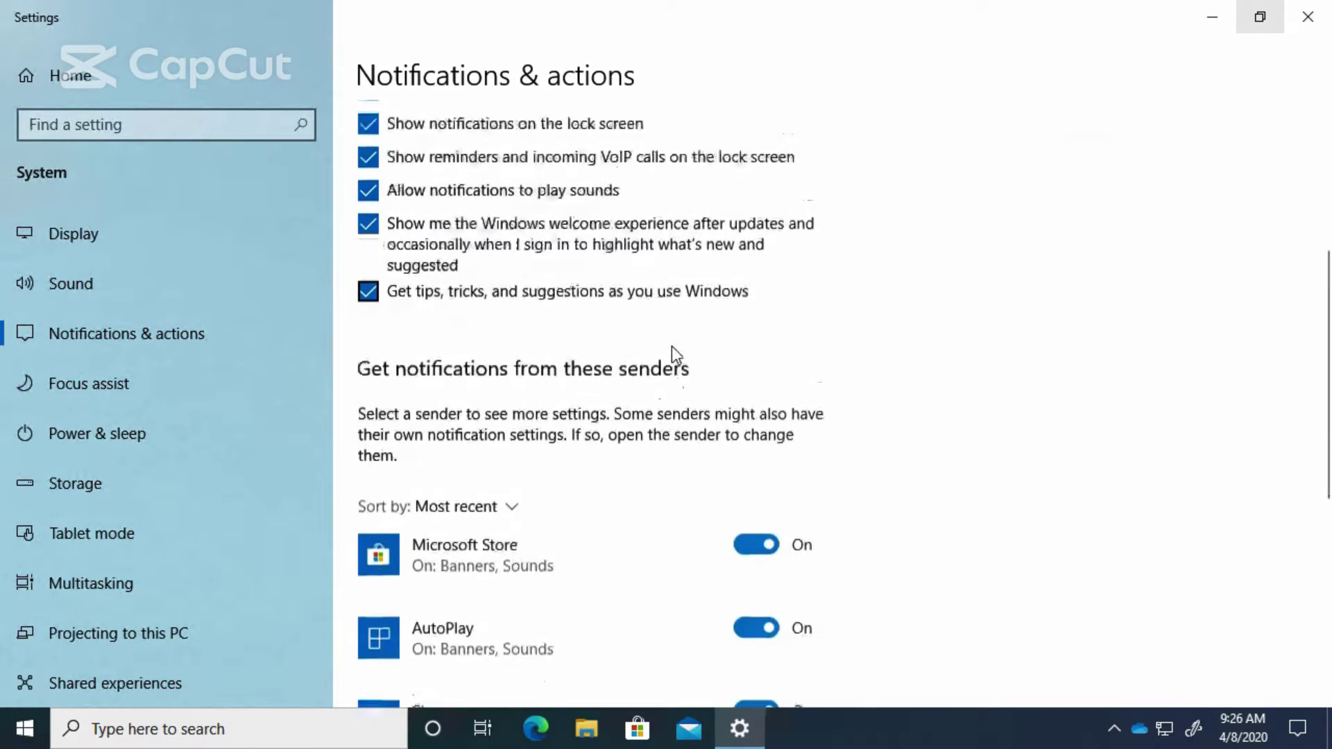
pyautogui.scroll(-8, 670, 352)
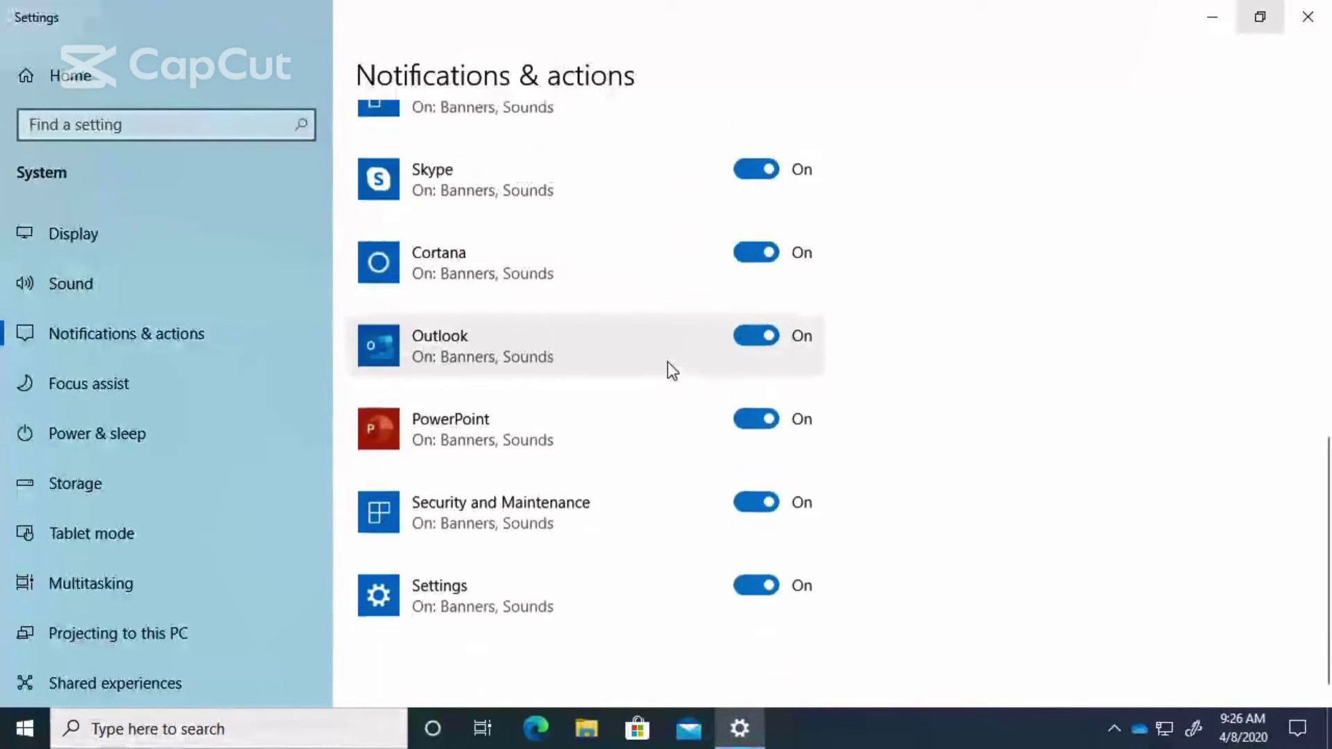
pyautogui.scroll(11, 667, 360)
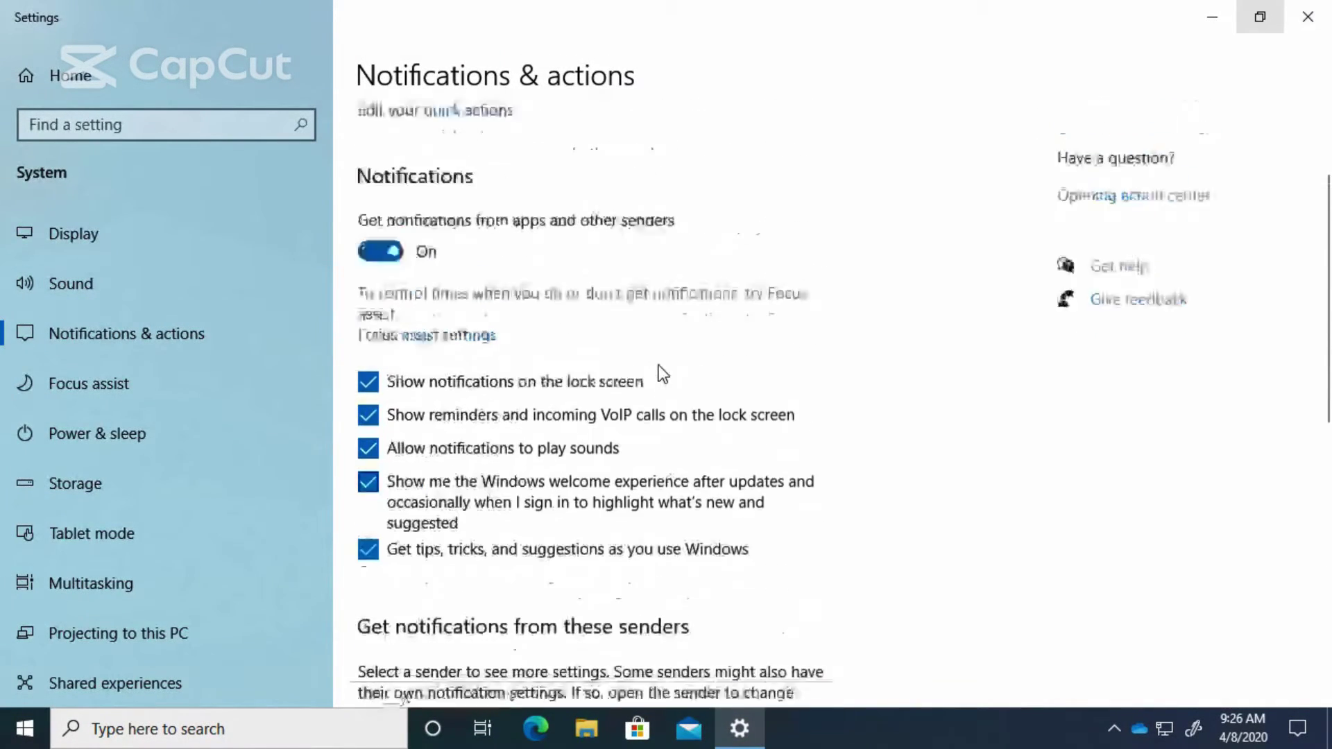
pyautogui.scroll(-1, 555, 368)
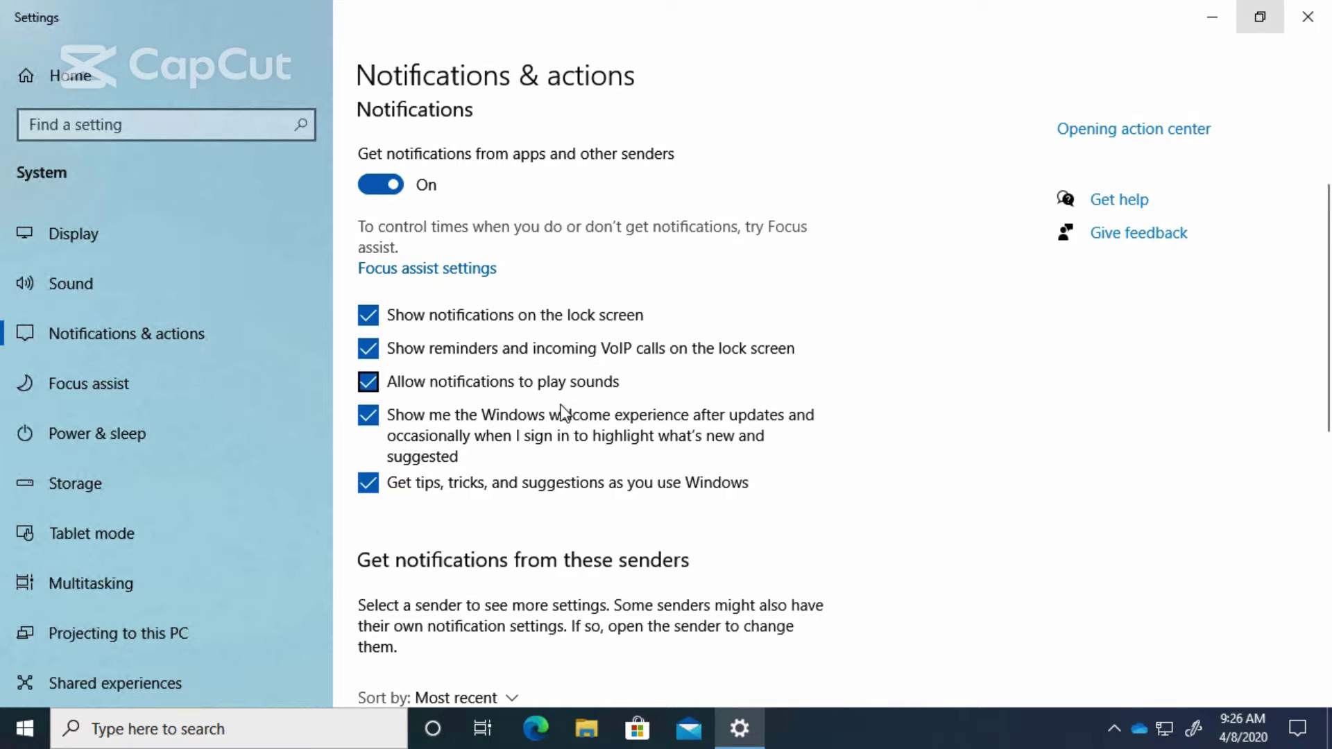
pyautogui.scroll(-3, 556, 497)
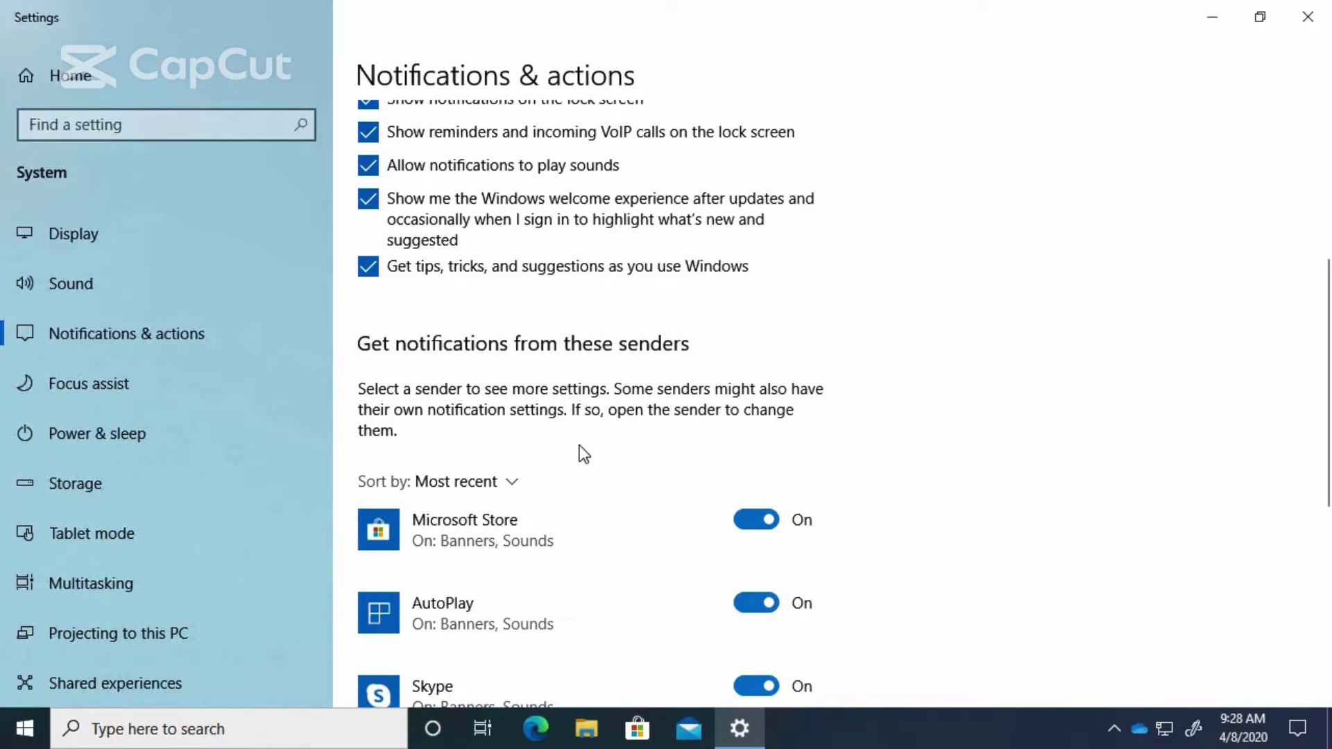
pyautogui.scroll(6, 576, 450)
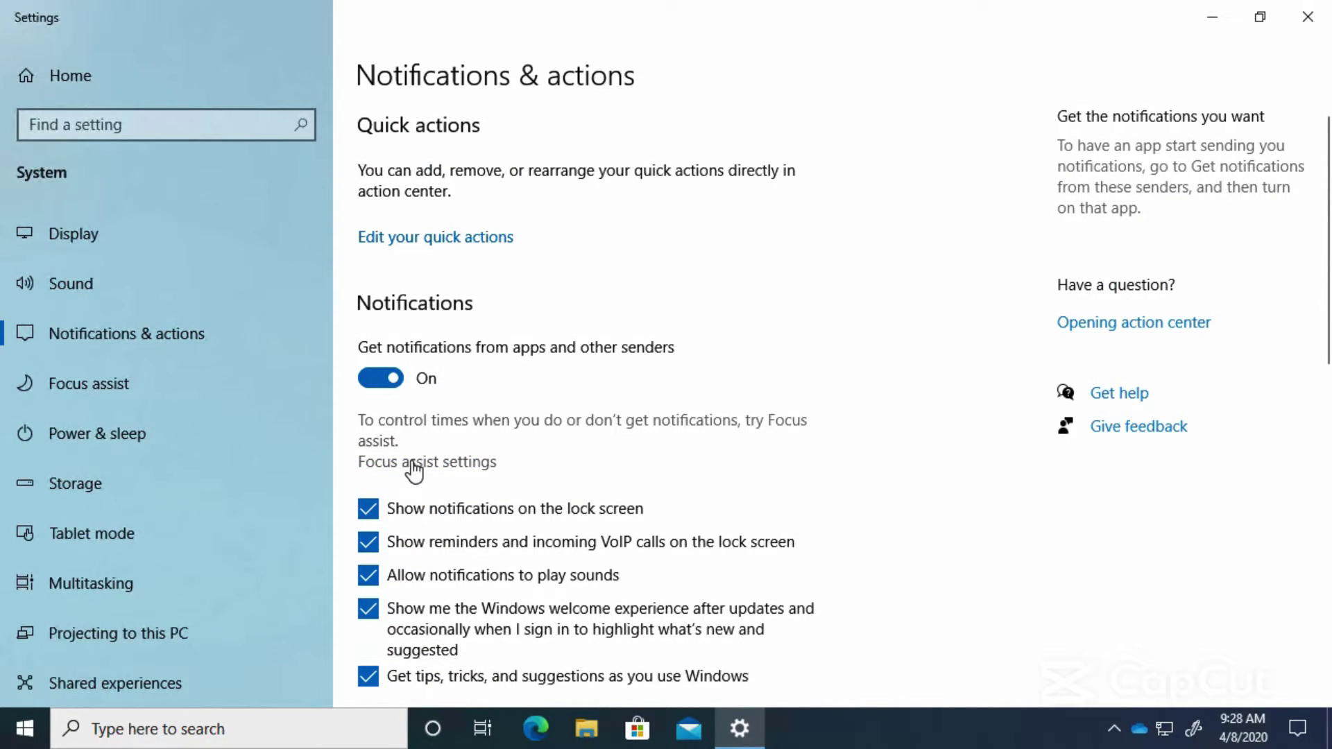
# Step: Open Focus assist settings and scroll down to its three Automatic rules
pyautogui.click(417, 462)
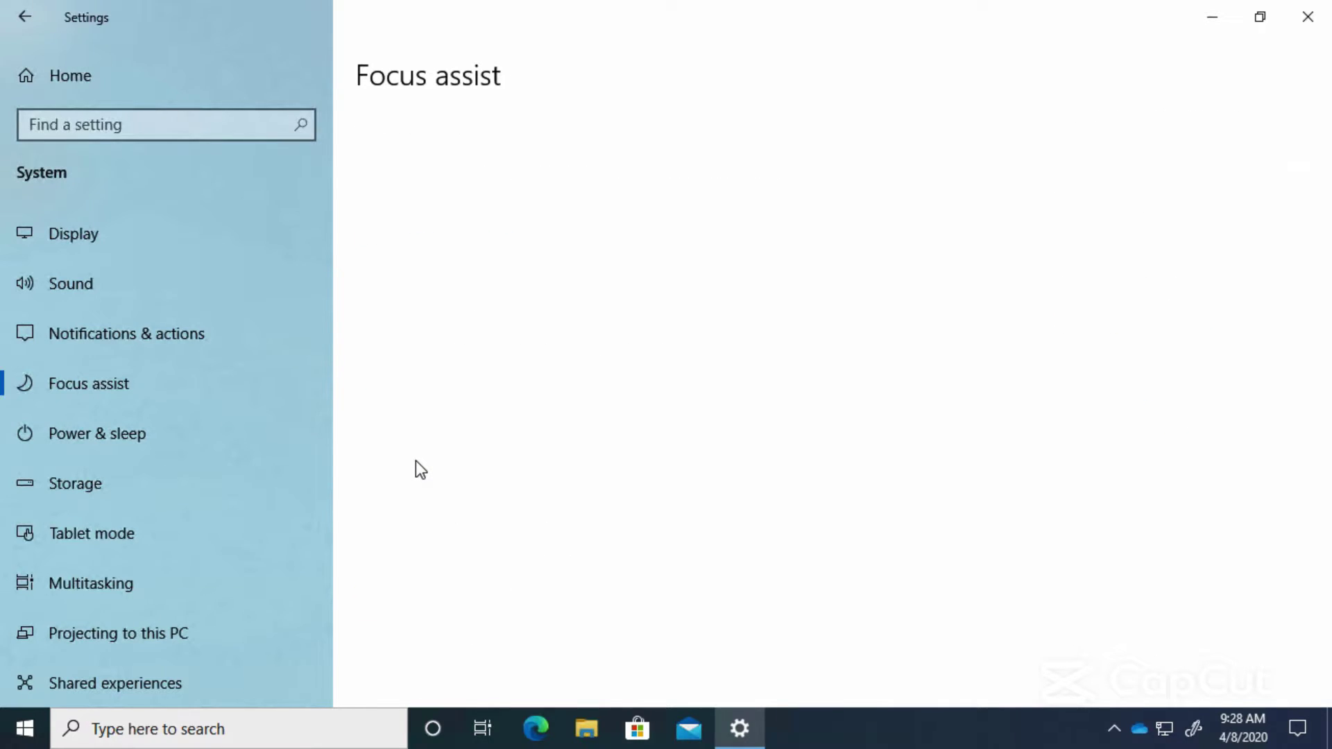
pyautogui.scroll(-1, 783, 316)
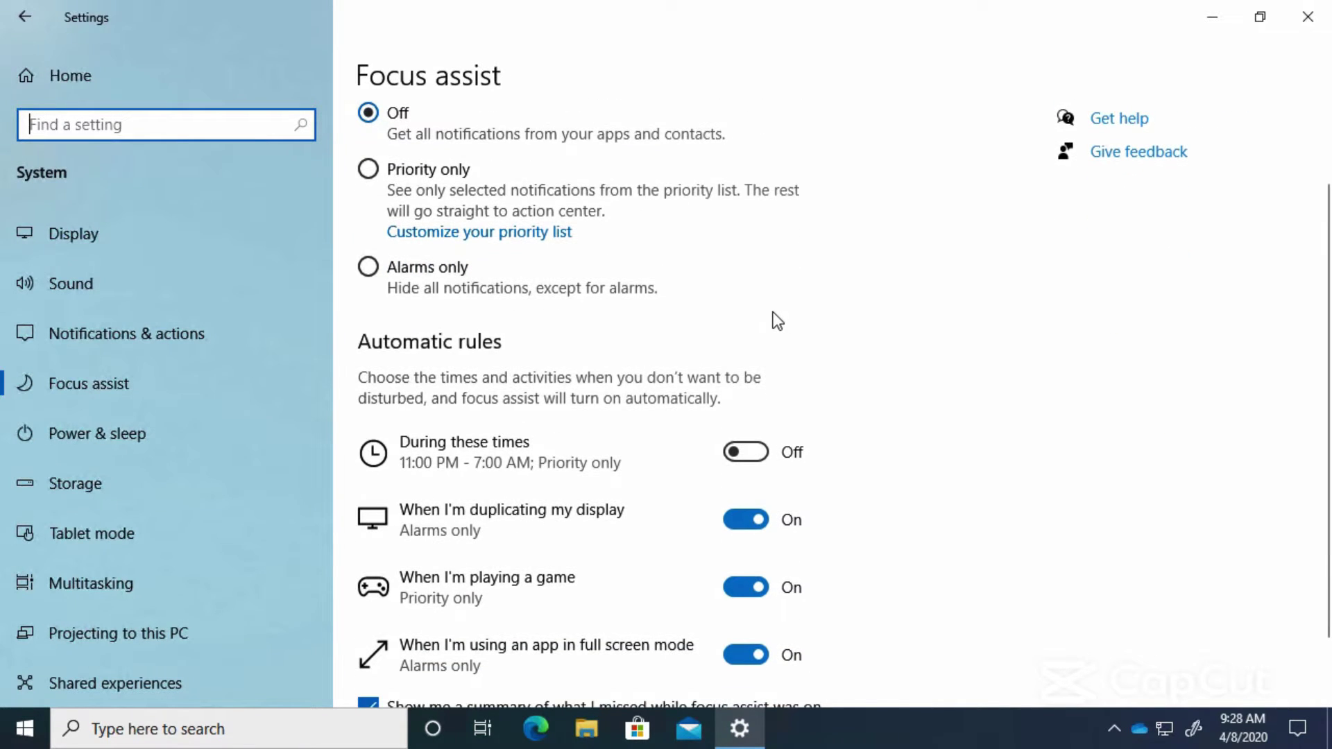
pyautogui.scroll(2, 769, 315)
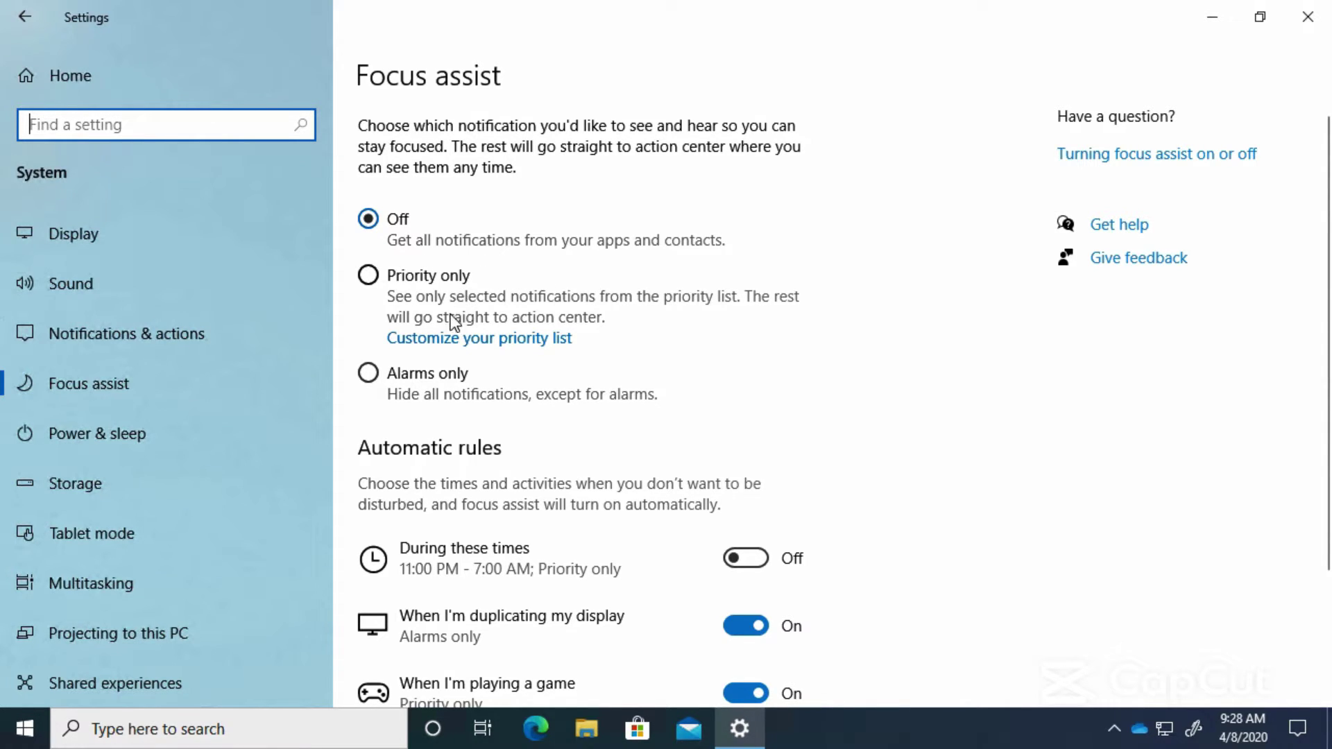
pyautogui.scroll(-3, 739, 444)
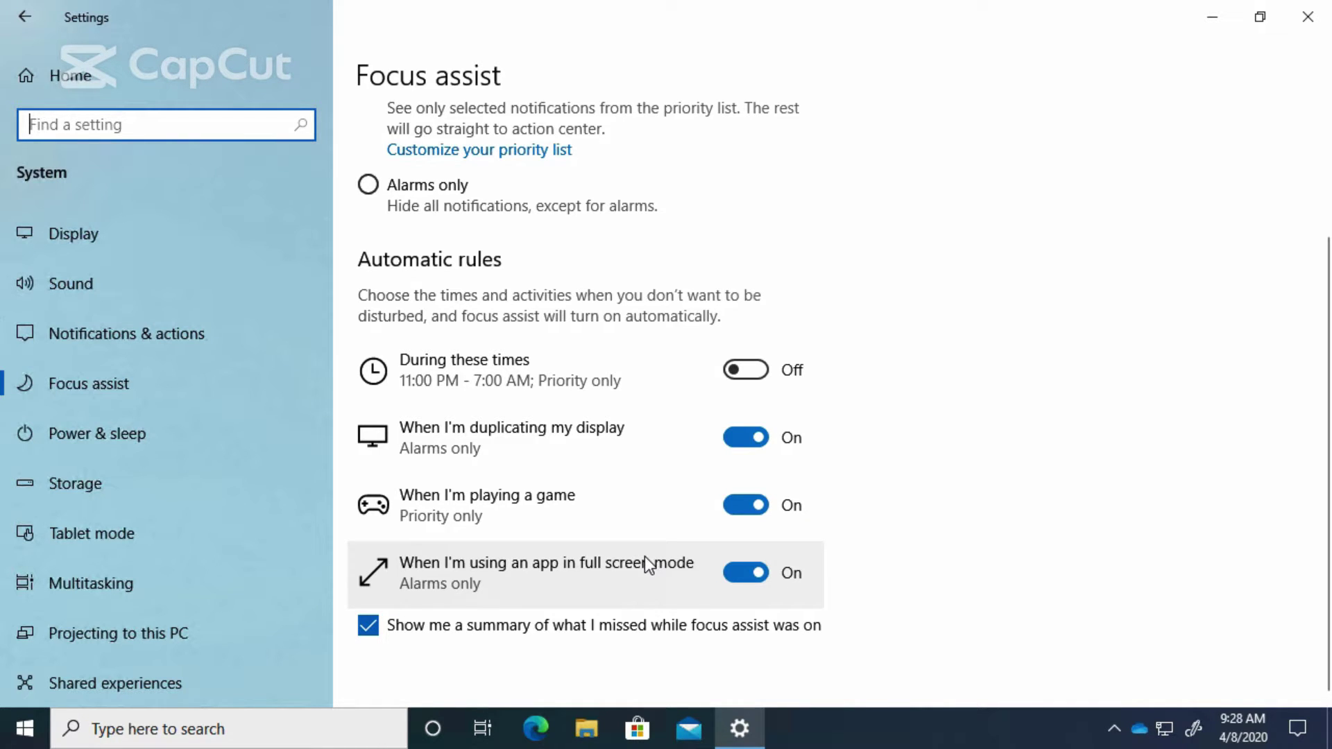
# Step: Close Settings, expand all Action Center quick actions, and cycle Focus assist to Alarms only
pyautogui.click(1308, 18)
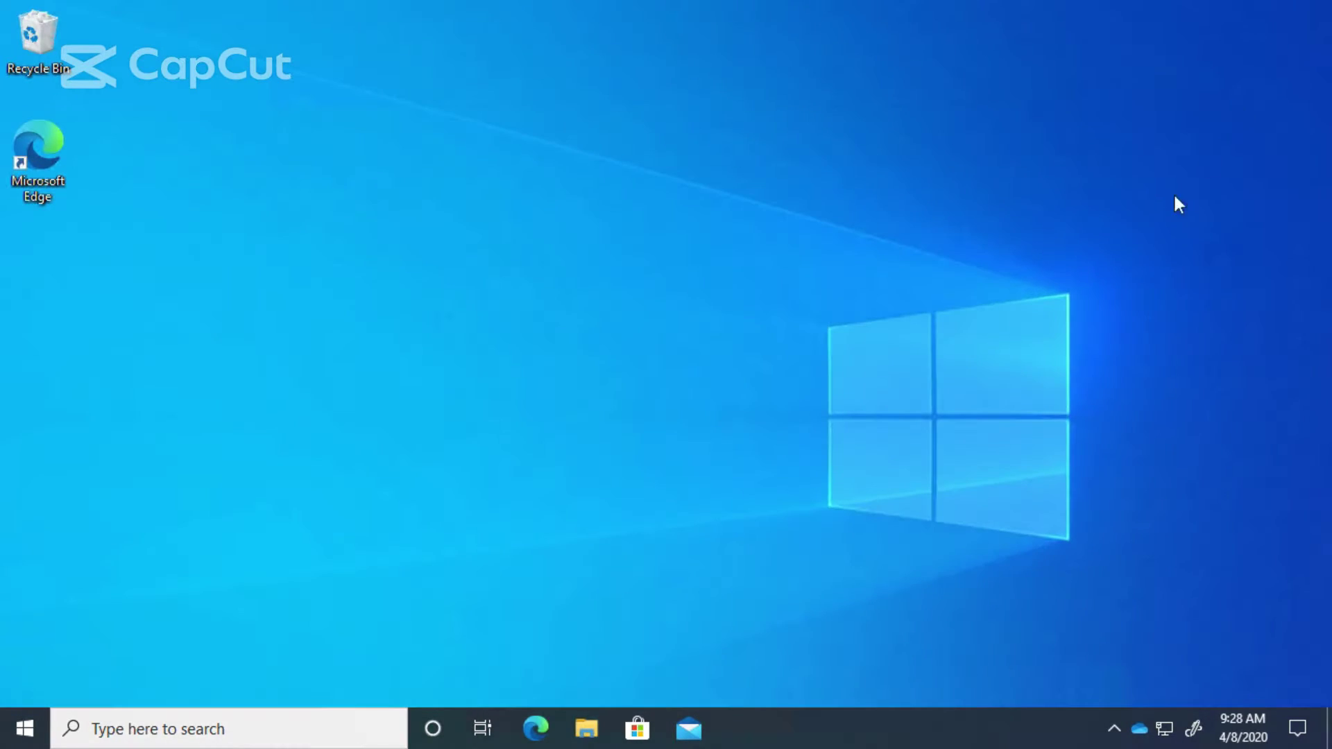
pyautogui.click(1284, 729)
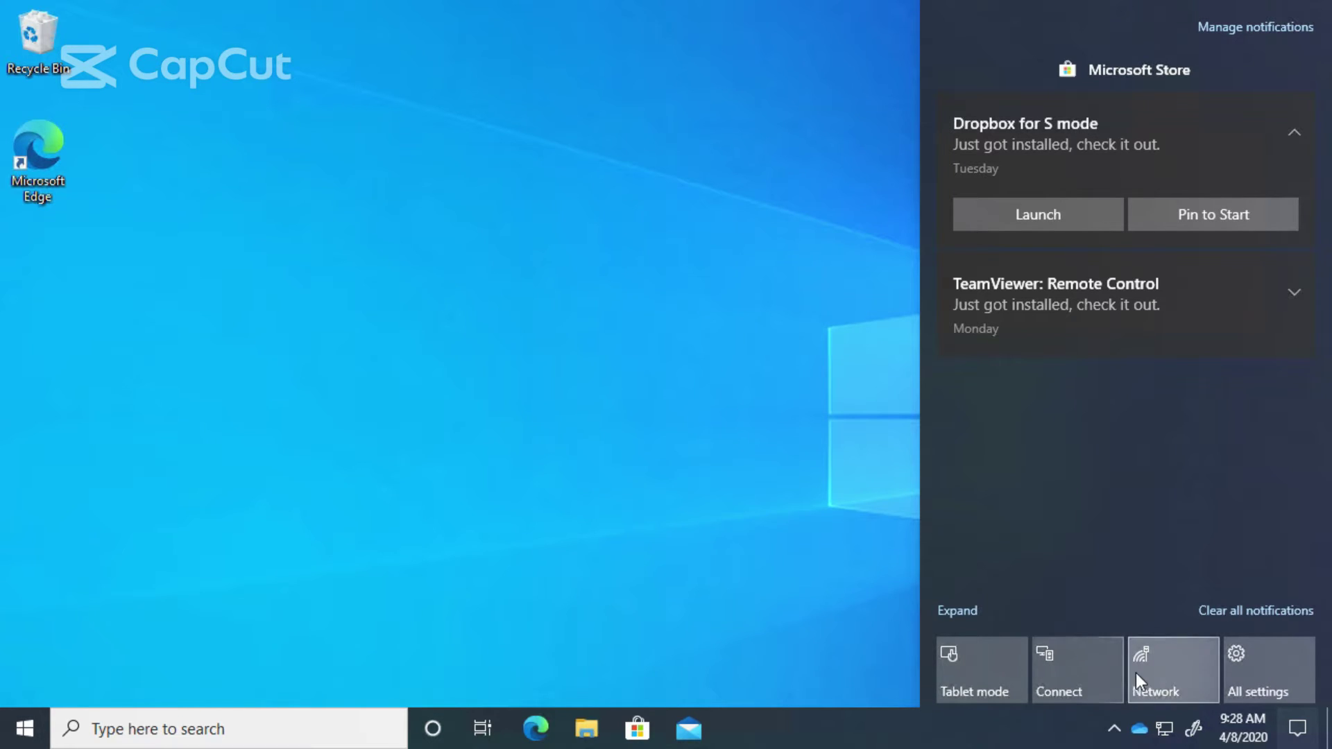
pyautogui.click(957, 610)
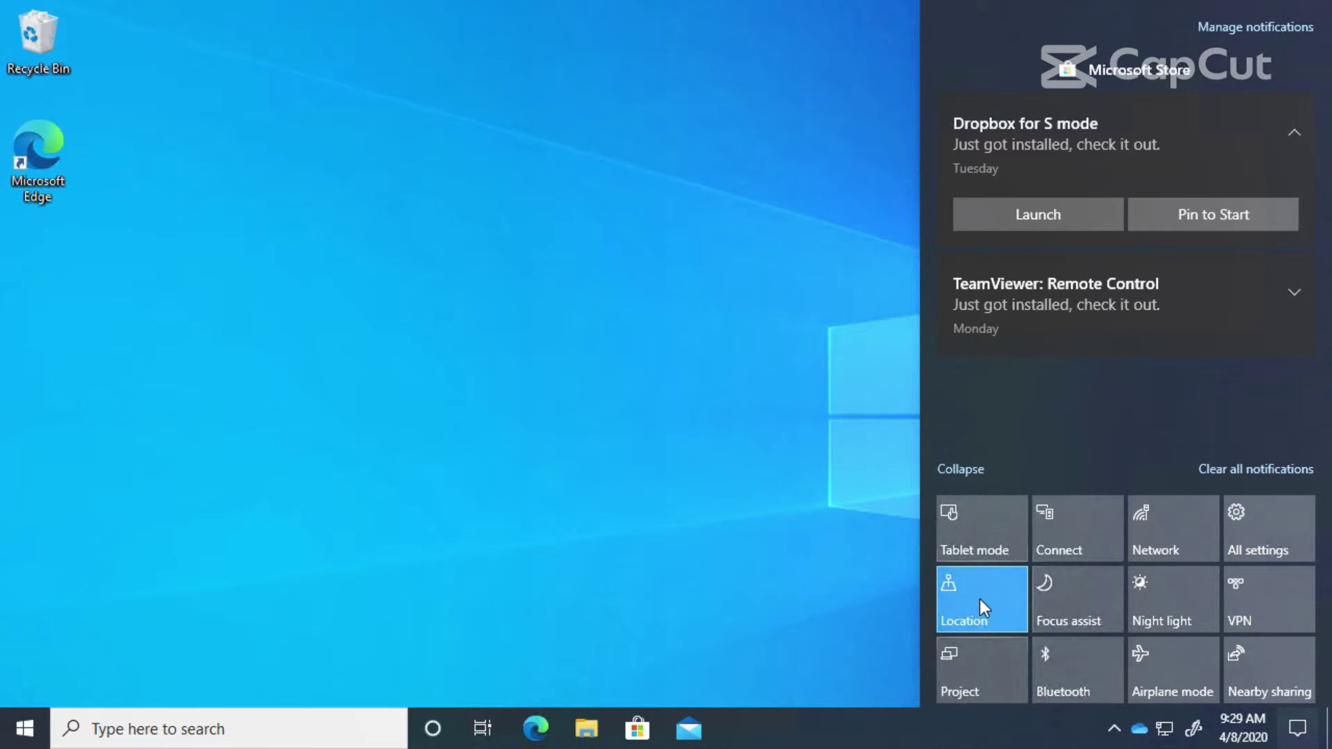
pyautogui.click(1100, 594)
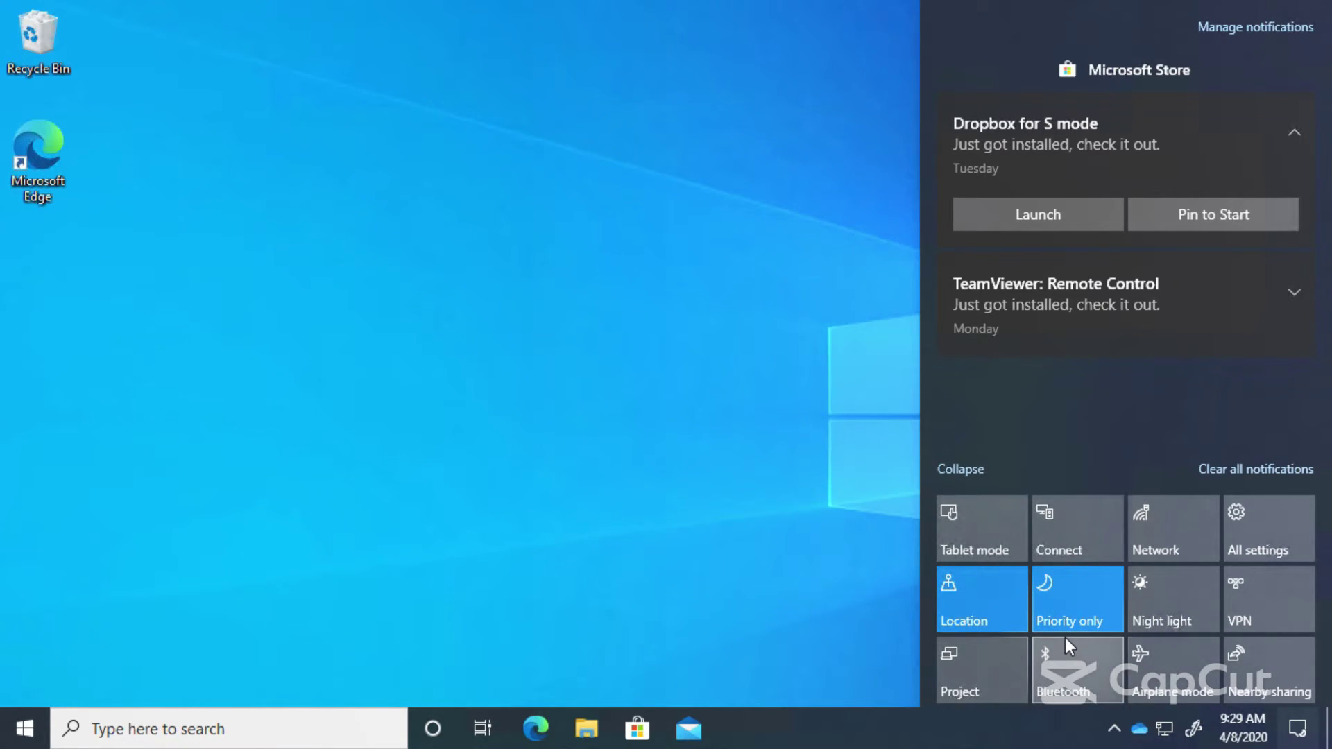
pyautogui.click(1085, 588)
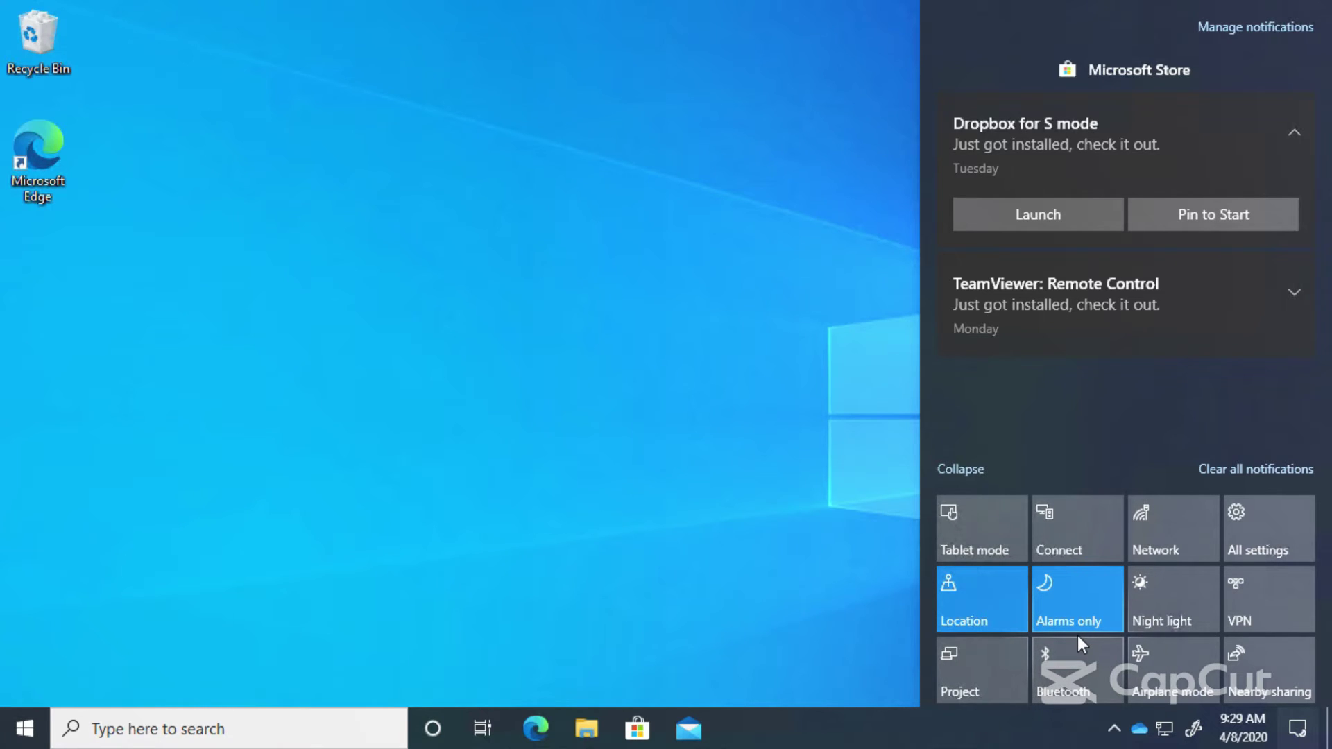
# Step: Cycle the Focus assist quick-action tile from Alarms only back to Off
pyautogui.click(1070, 587)
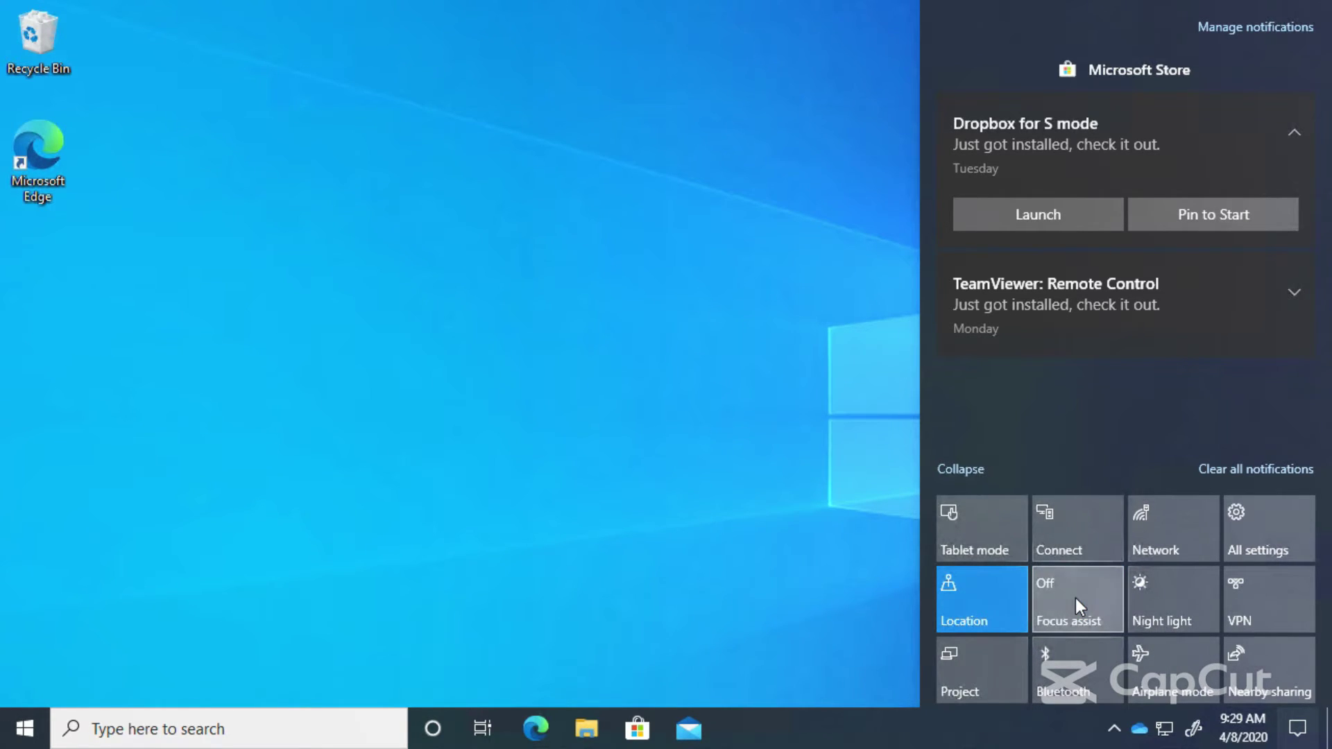
# Step: Turn on Tablet mode, toggle the Start side-option labels, then reopen the Action Center
pyautogui.click(980, 527)
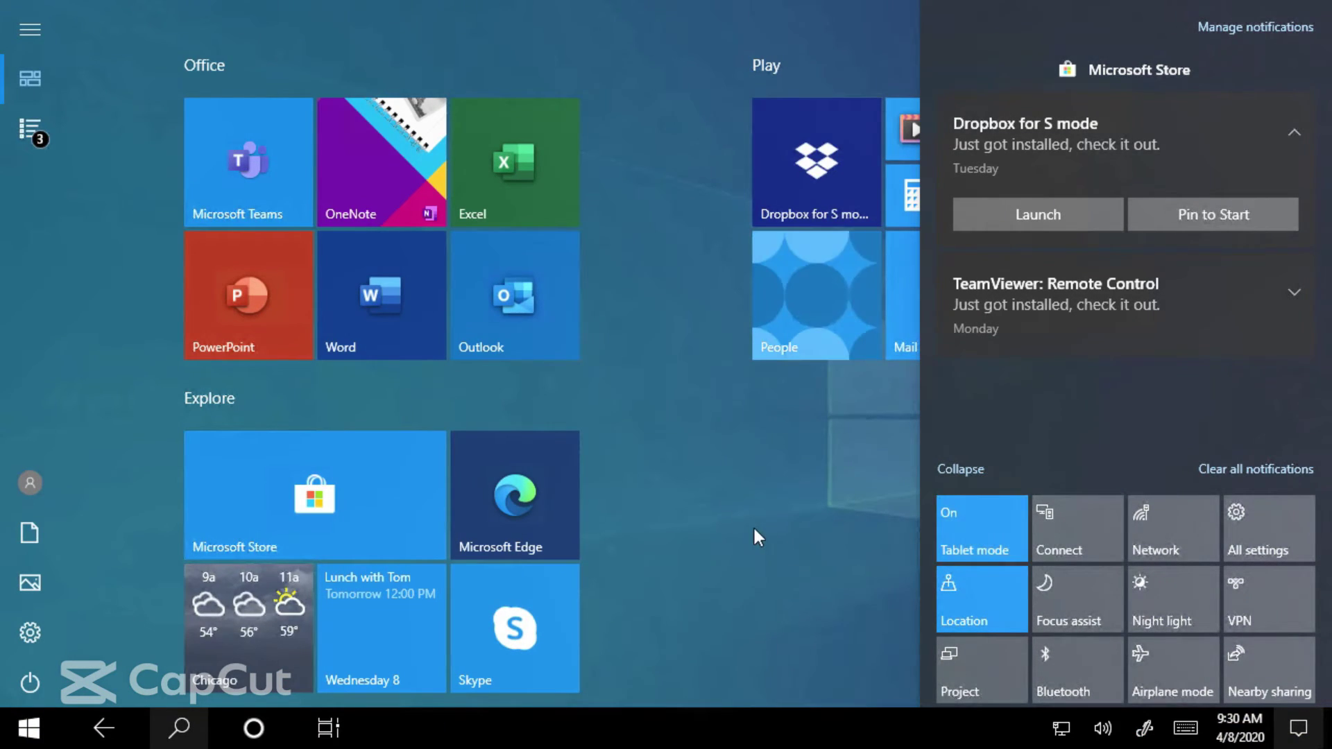
pyautogui.click(754, 529)
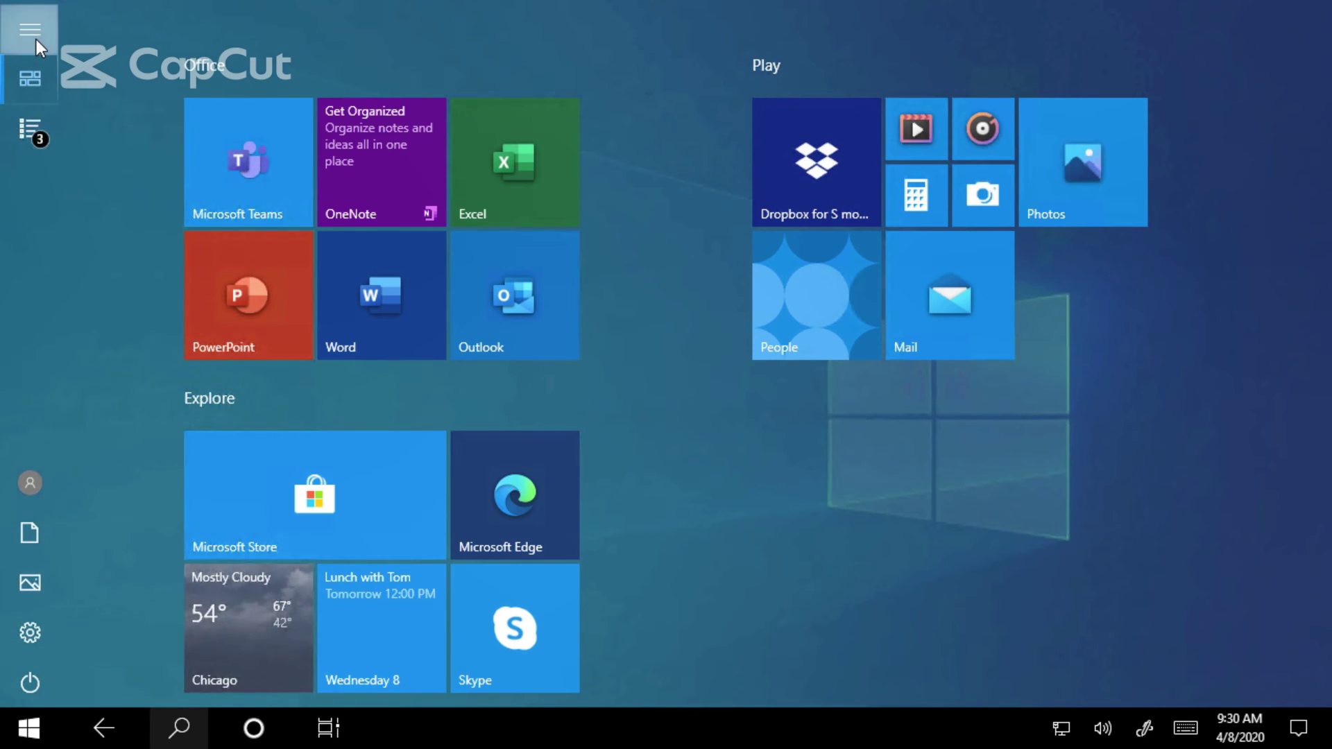
pyautogui.click(36, 40)
pyautogui.click(36, 40)
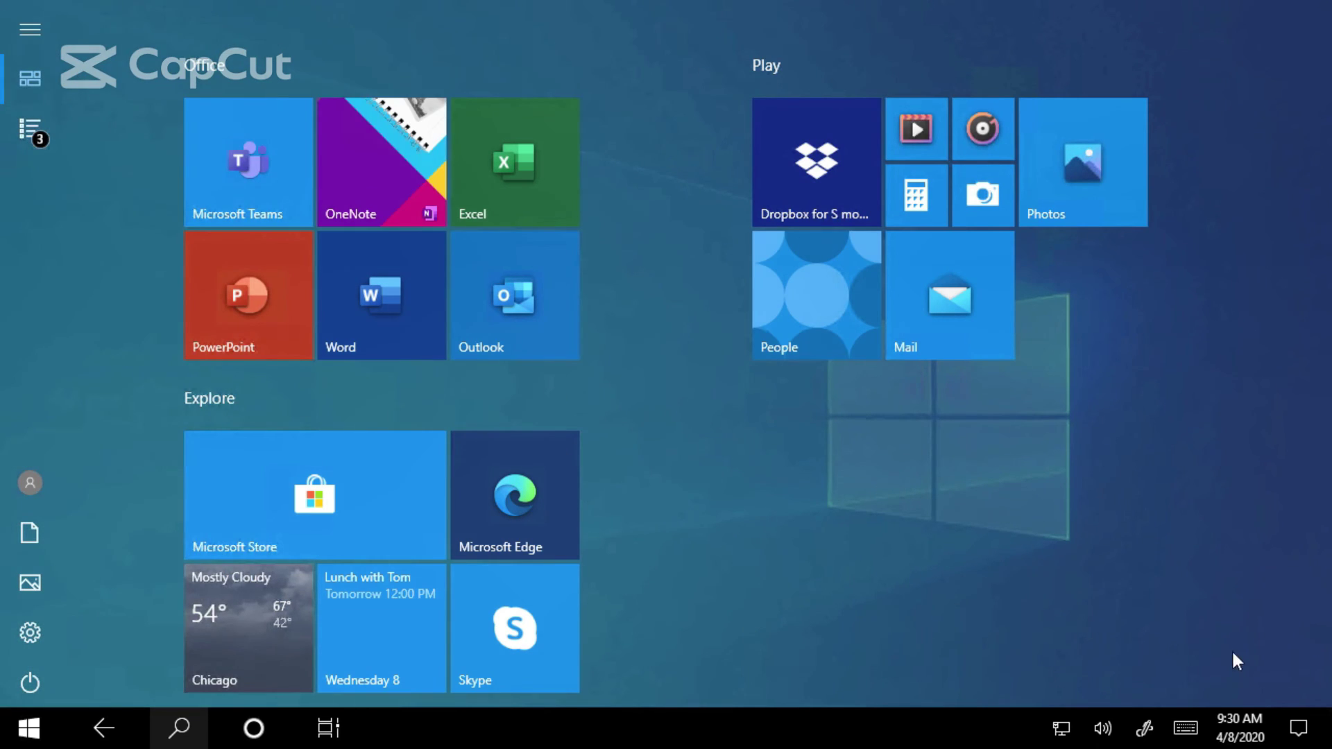
pyautogui.click(1299, 726)
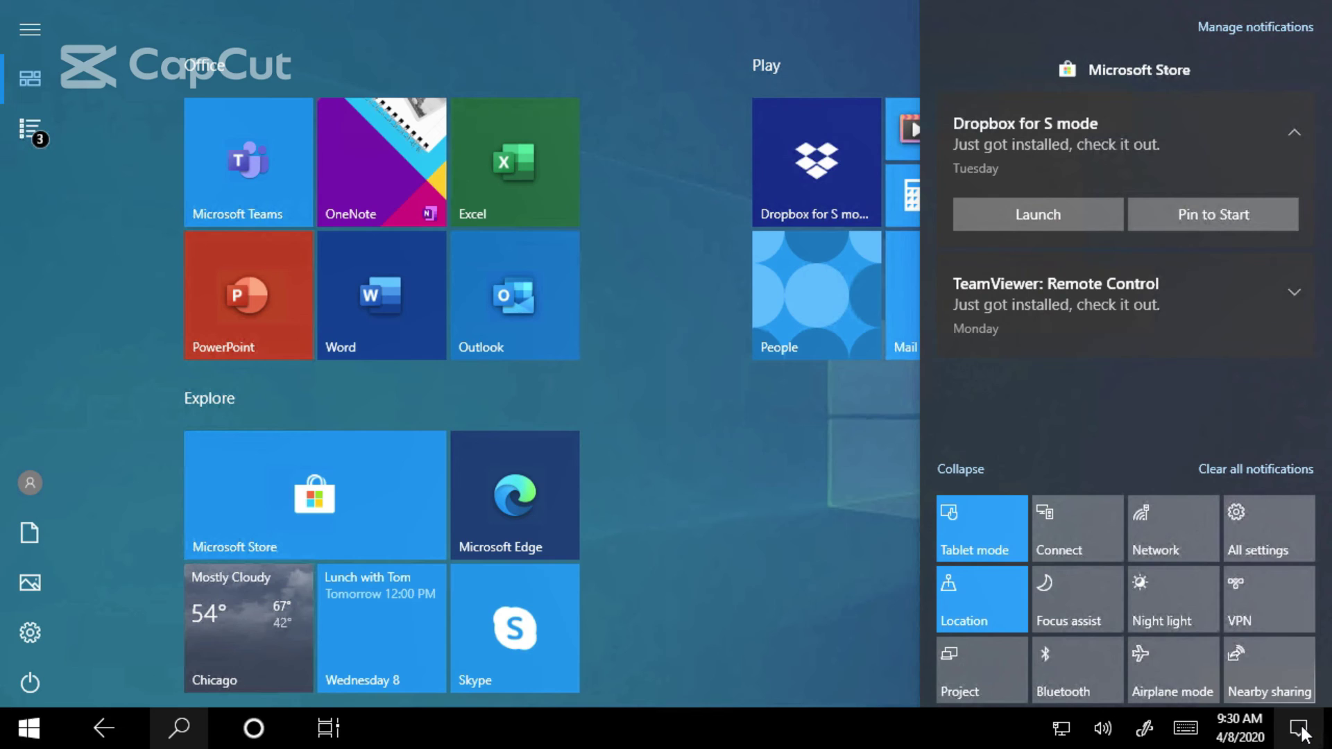
# Step: Switch Tablet mode off and return to the regular desktop with the standard taskbar
pyautogui.click(981, 530)
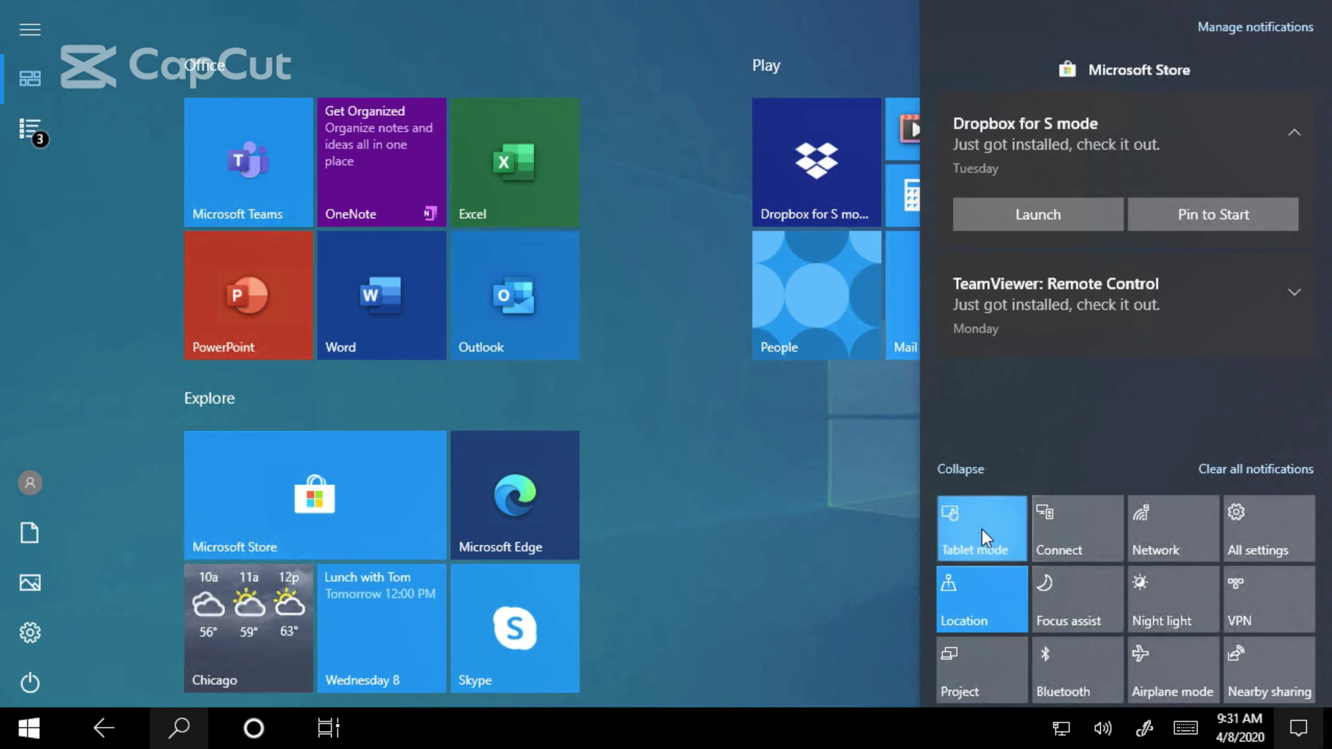
pyautogui.click(694, 77)
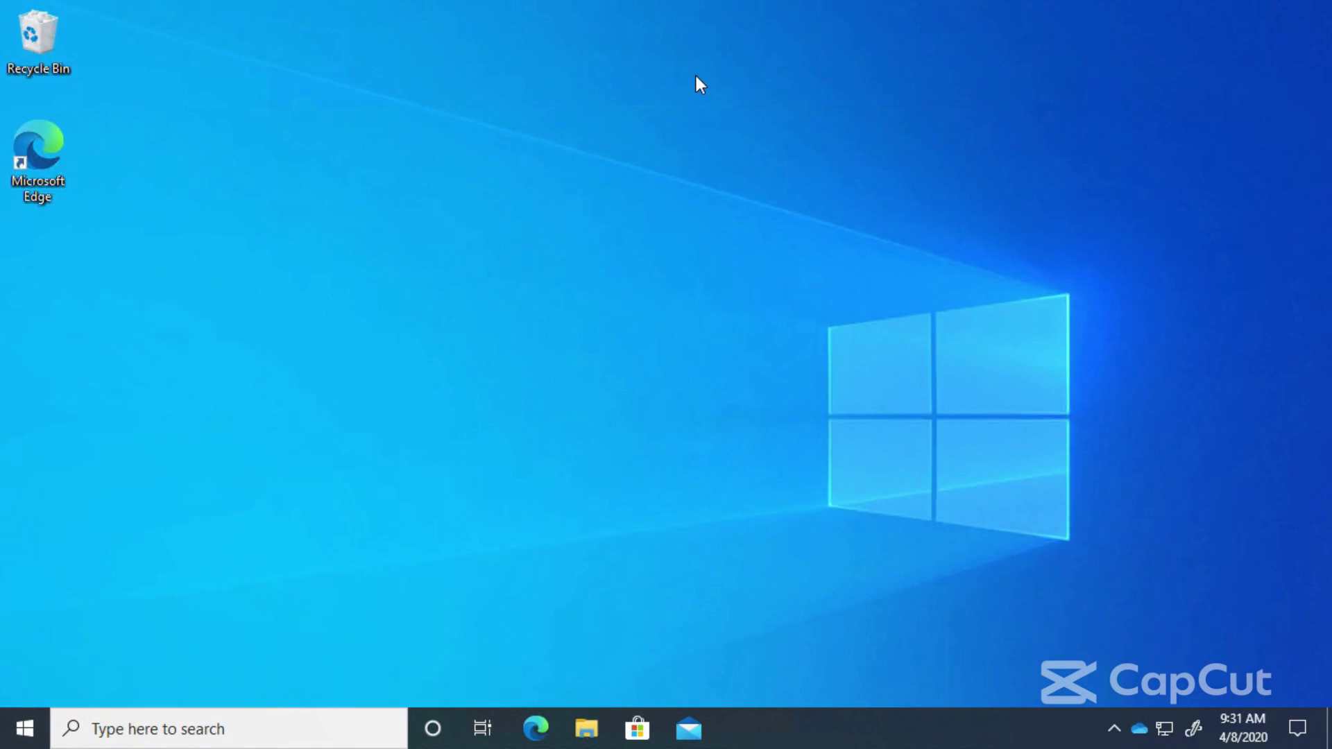